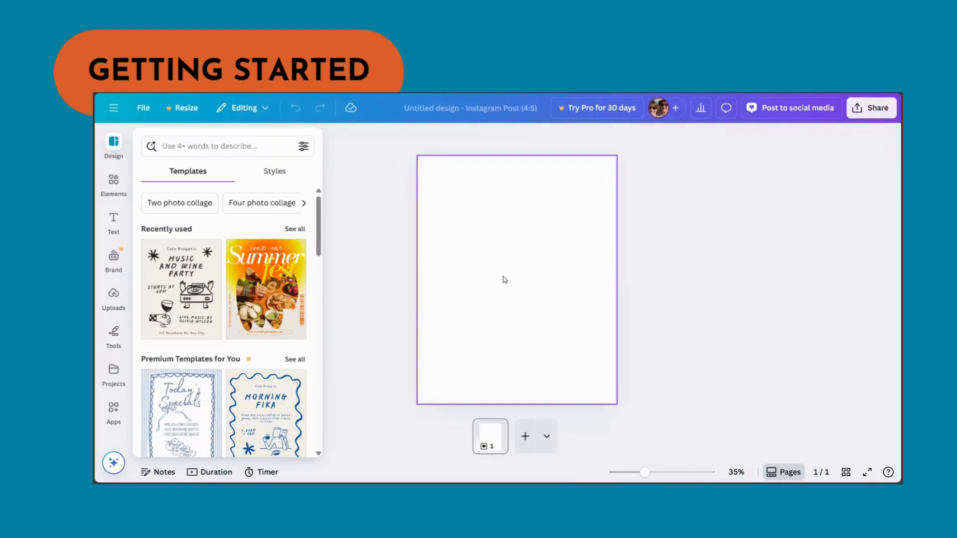
# - Add the RD circular logo from uploads to the blank Instagram post page
pyautogui.click(114, 299)
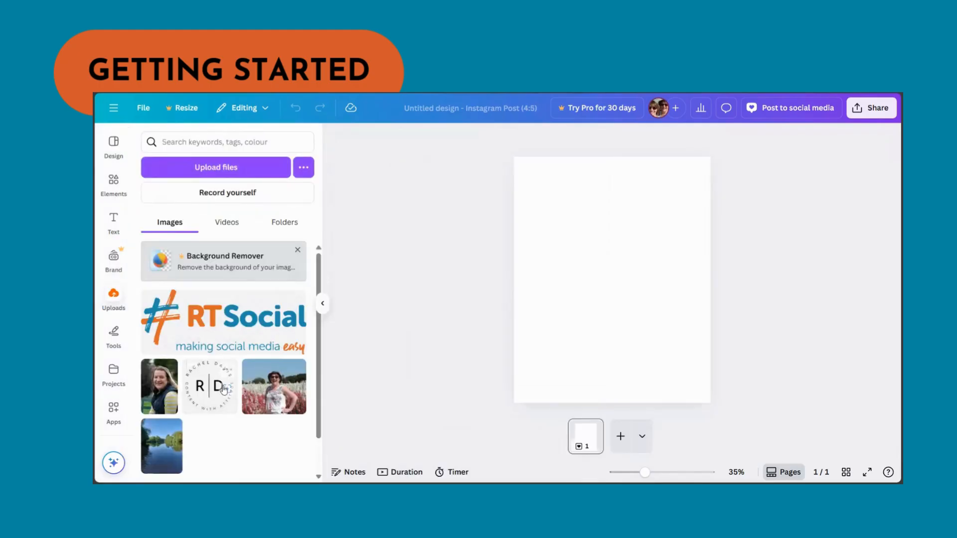
pyautogui.click(223, 389)
pyautogui.click(201, 399)
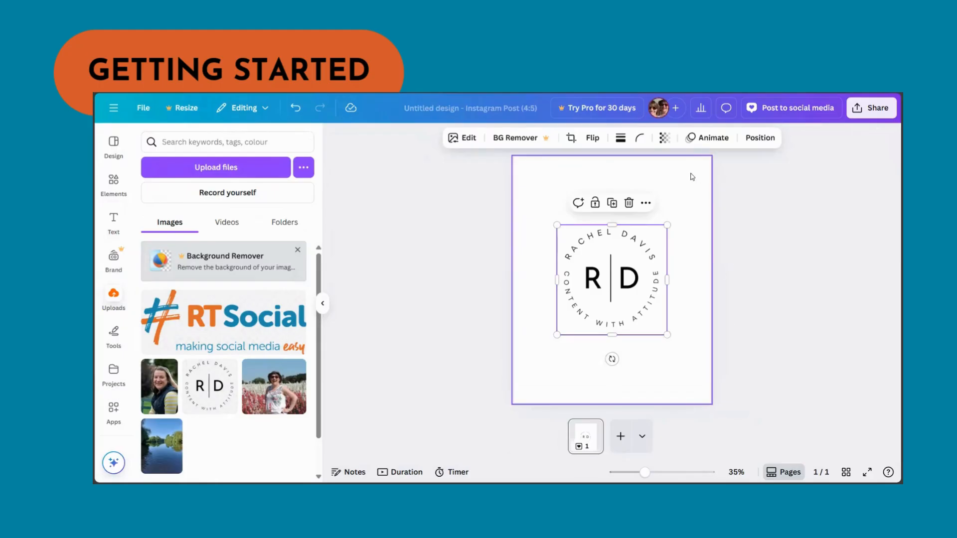
# - Duplicate the logo page to create a second page
pyautogui.click(651, 363)
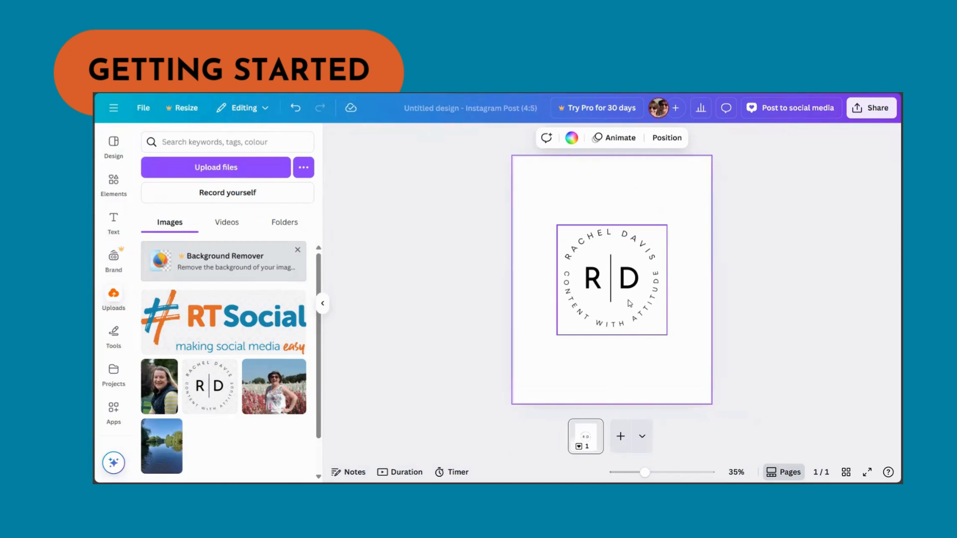
pyautogui.click(594, 429)
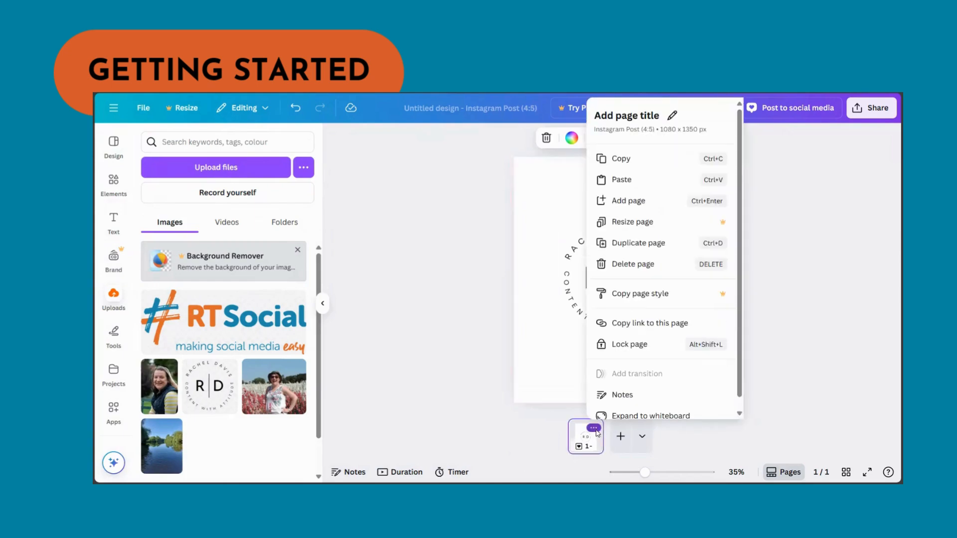
pyautogui.click(618, 243)
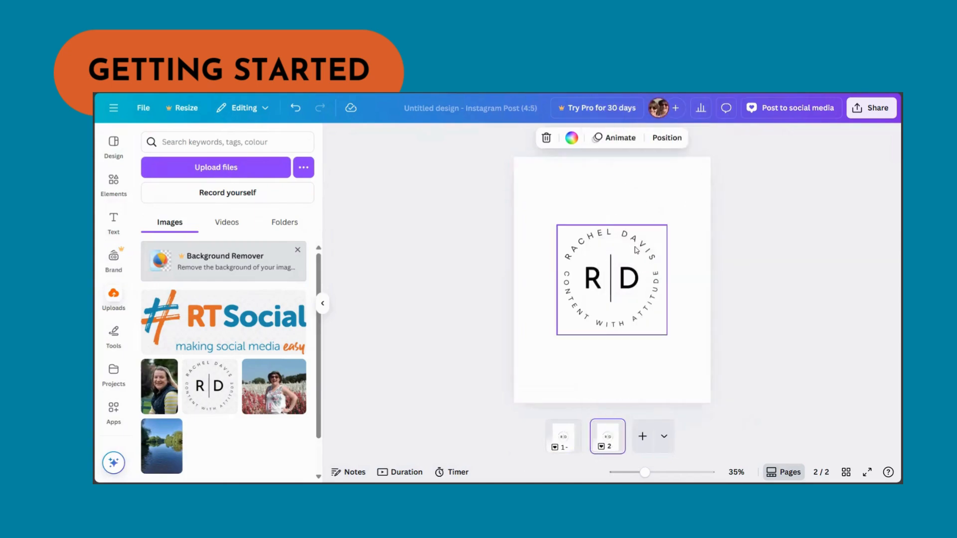
# - On page 2, search the elements library for heart
pyautogui.click(577, 441)
pyautogui.click(603, 442)
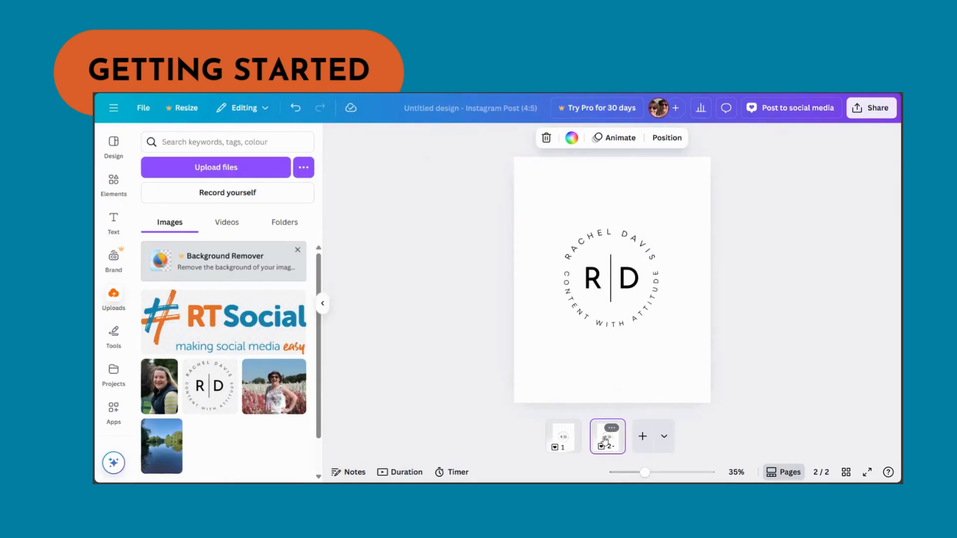
pyautogui.click(111, 182)
pyautogui.click(169, 144)
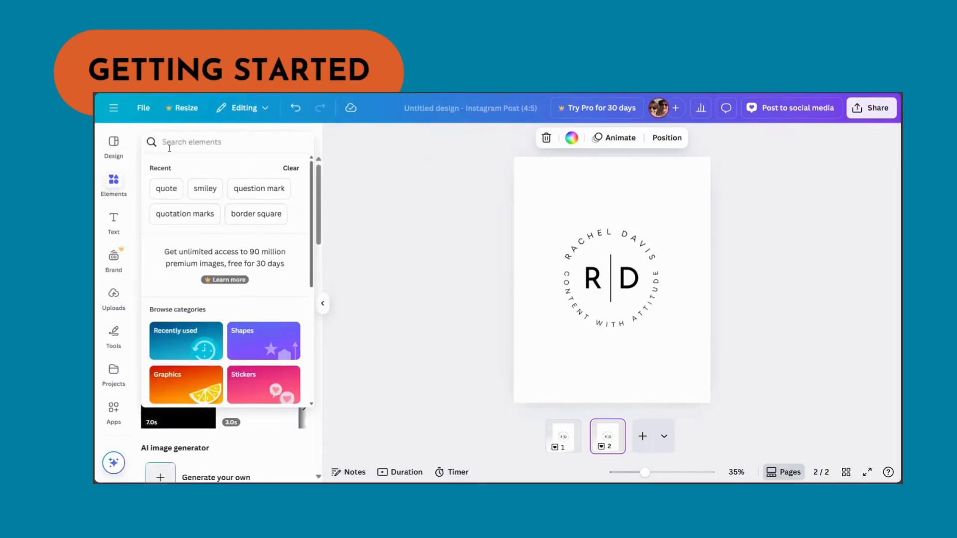
pyautogui.write('heart')
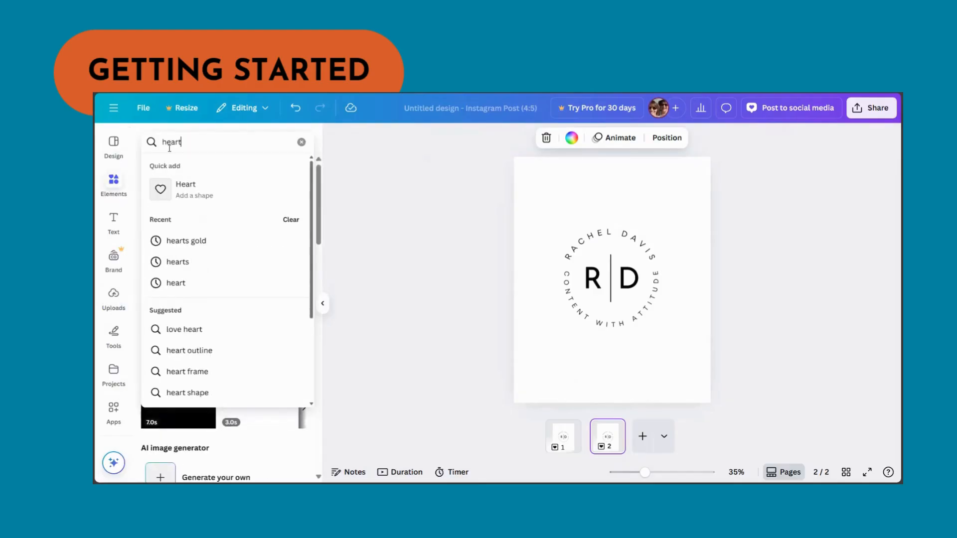
pyautogui.press('Return')
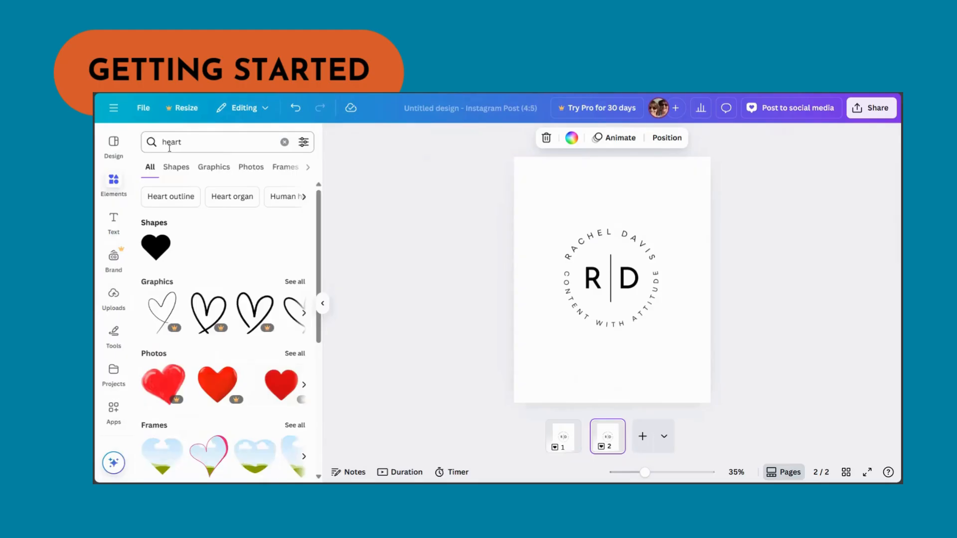
# - Browse the heart graphics results and filters, then add the pink heart graphic to page 2
pyautogui.click(214, 167)
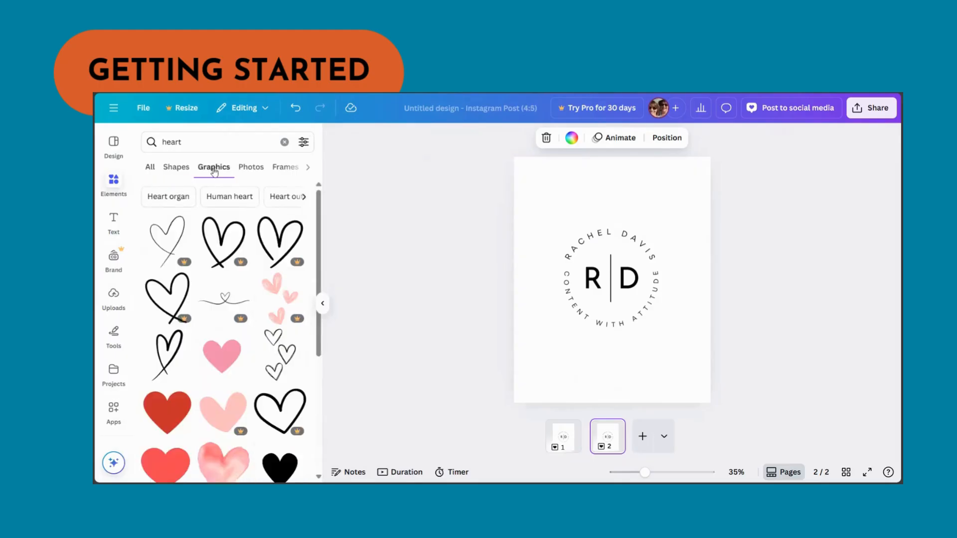
pyautogui.scroll(-2, 256, 281)
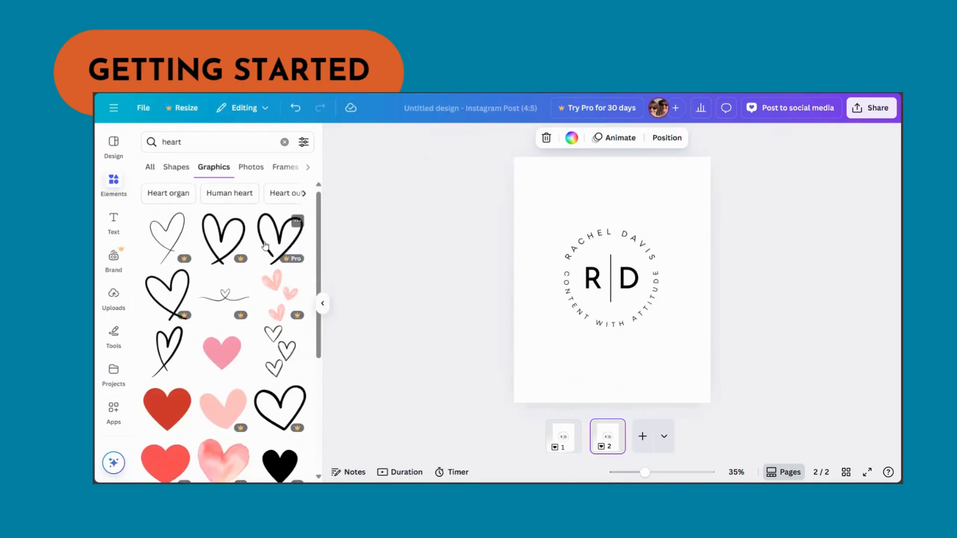
pyautogui.scroll(-1, 256, 265)
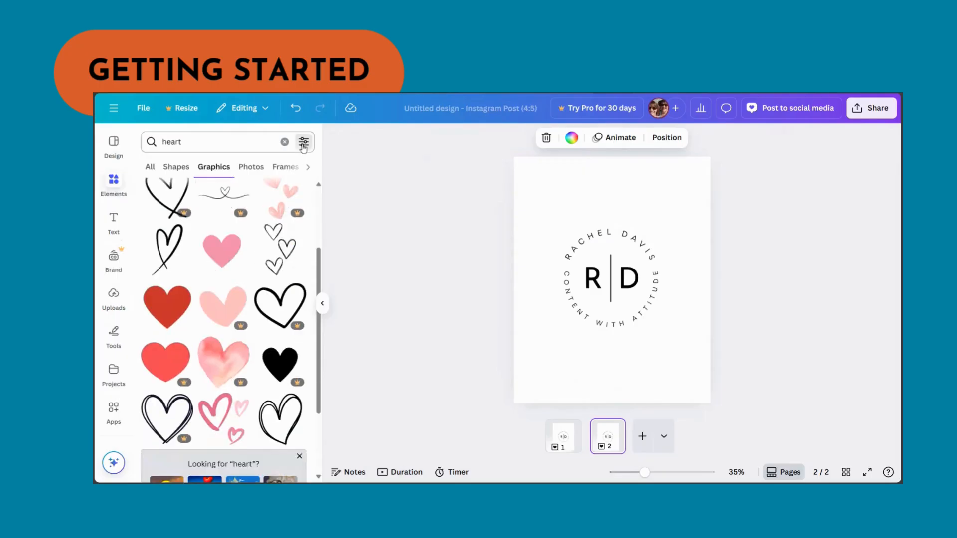
pyautogui.click(304, 142)
pyautogui.scroll(-1, 273, 234)
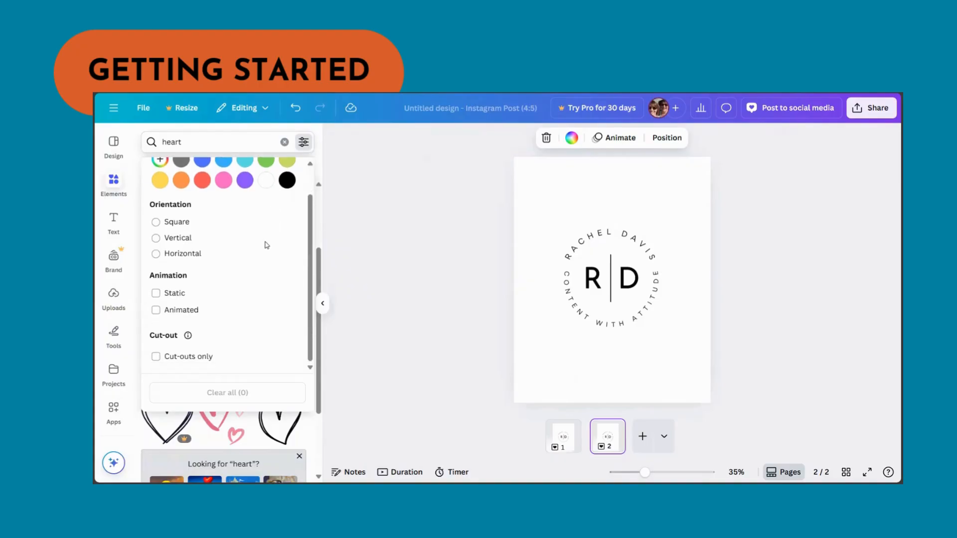
pyautogui.scroll(1, 266, 245)
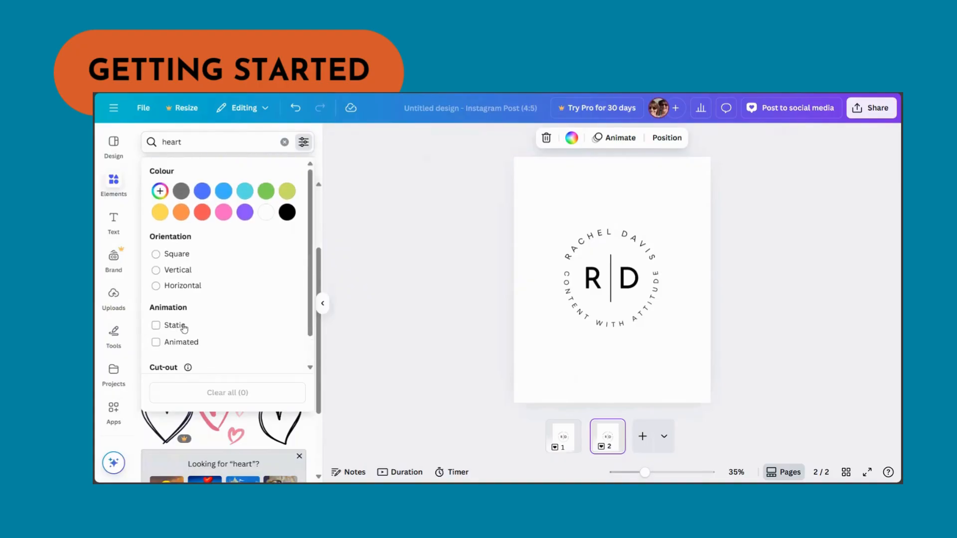
pyautogui.click(319, 152)
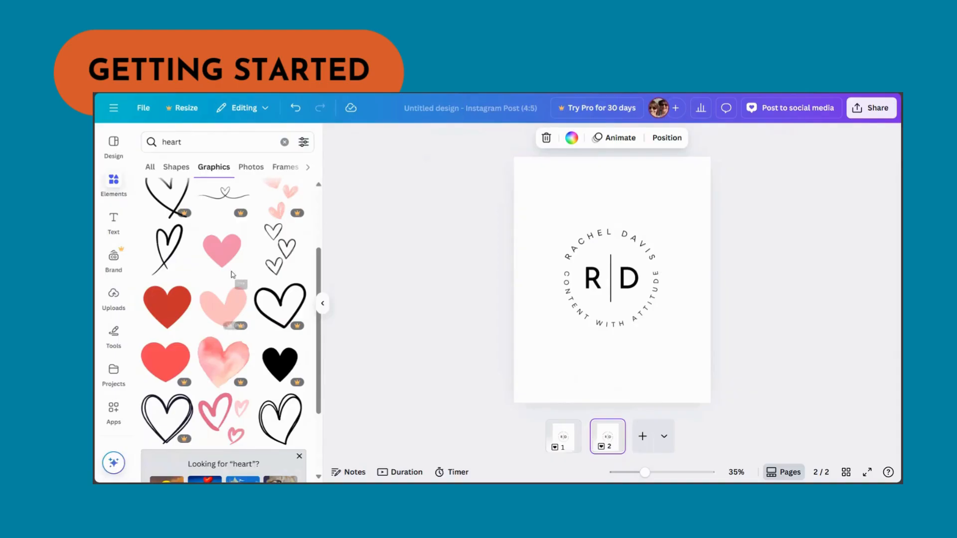
pyautogui.scroll(-2, 216, 257)
pyautogui.scroll(2, 216, 258)
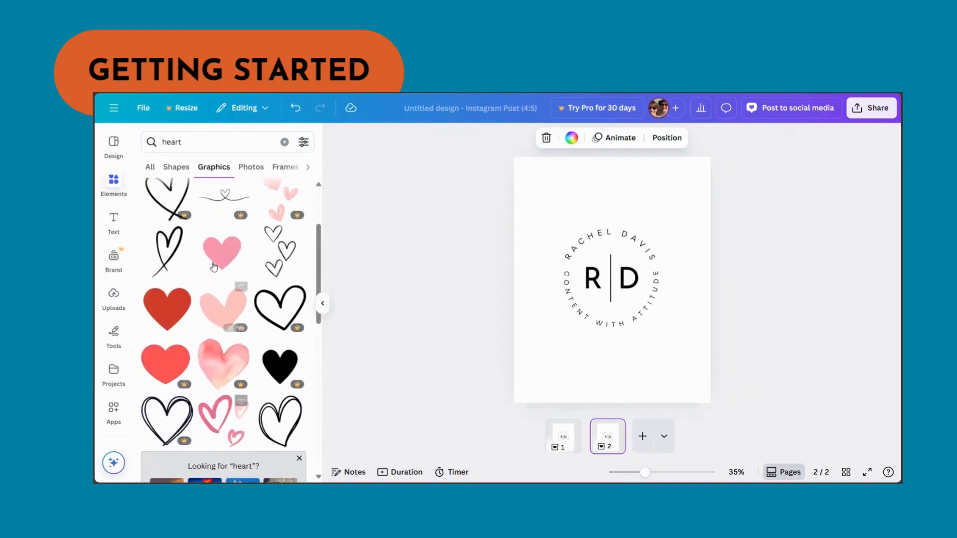
pyautogui.click(214, 253)
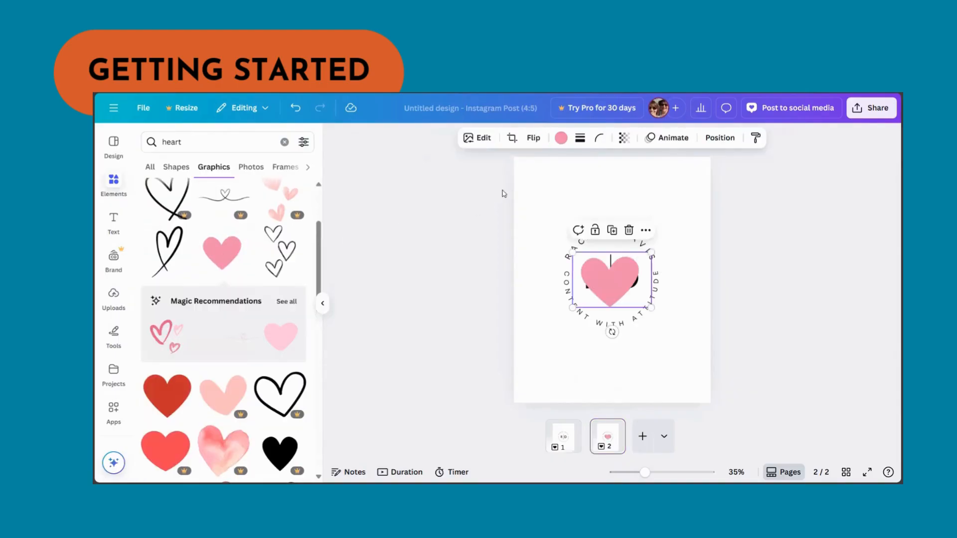
# - Recolour the heart to the brand kit teal #60a094
pyautogui.click(562, 138)
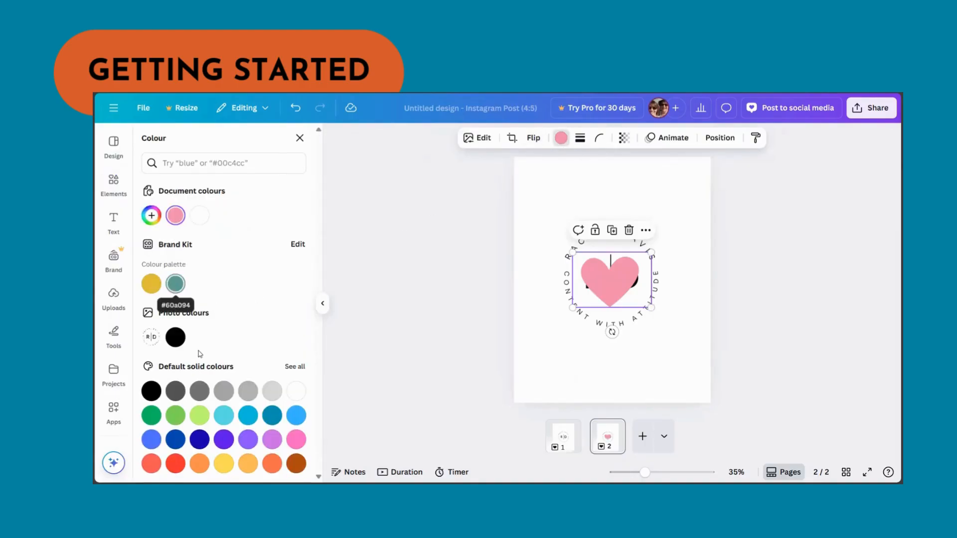
pyautogui.click(175, 283)
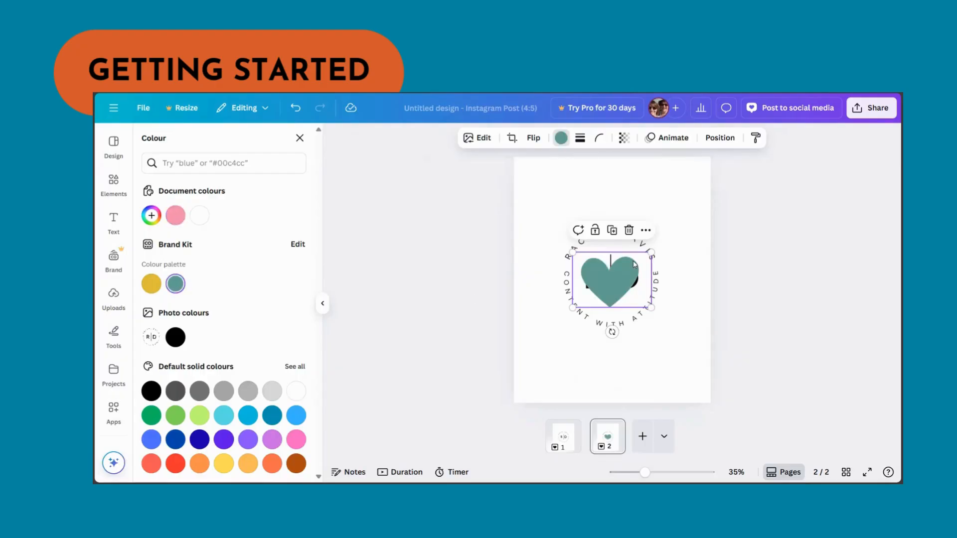
# - Shrink the heart and place it just above the top of the logo's circular text
pyautogui.moveTo(652, 253); pyautogui.dragTo(604, 210)
pyautogui.click(594, 288)
pyautogui.moveTo(644, 472); pyautogui.dragTo(659, 471)
pyautogui.scroll(3, 689, 364)
pyautogui.moveTo(630, 240); pyautogui.dragTo(601, 268)
pyautogui.click(715, 285)
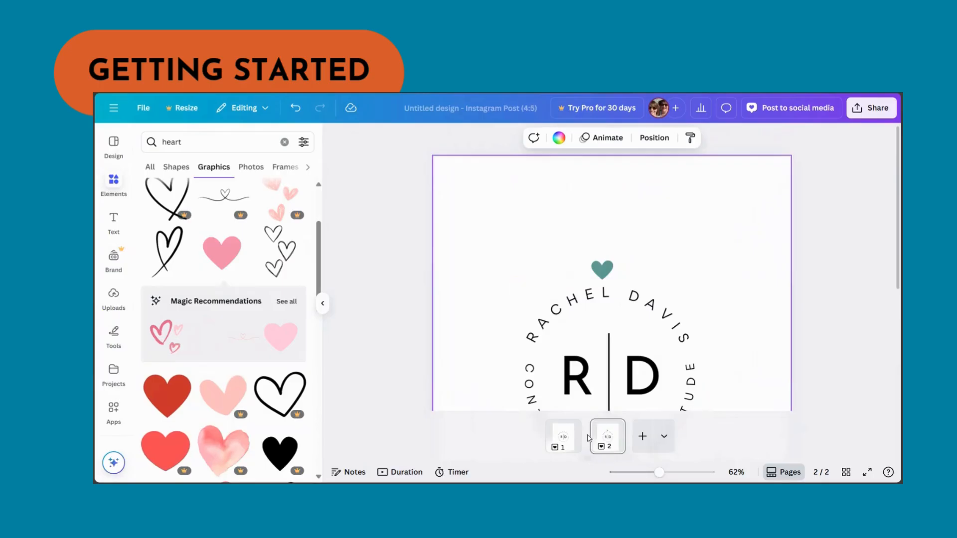
# - Duplicate page 2 and nudge the heart slightly right along the logo's arc
pyautogui.click(617, 430)
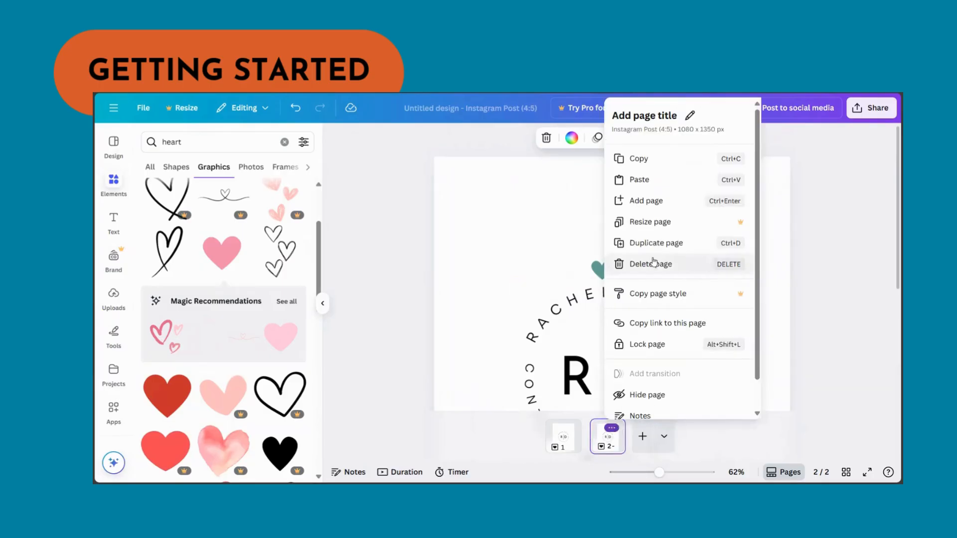
pyautogui.click(648, 243)
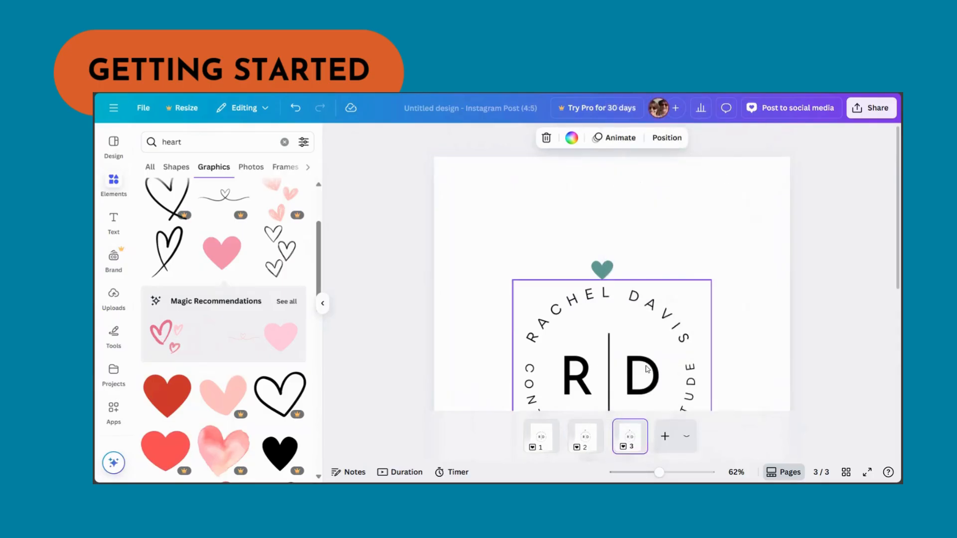
pyautogui.click(603, 271)
pyautogui.moveTo(605, 274); pyautogui.dragTo(613, 275)
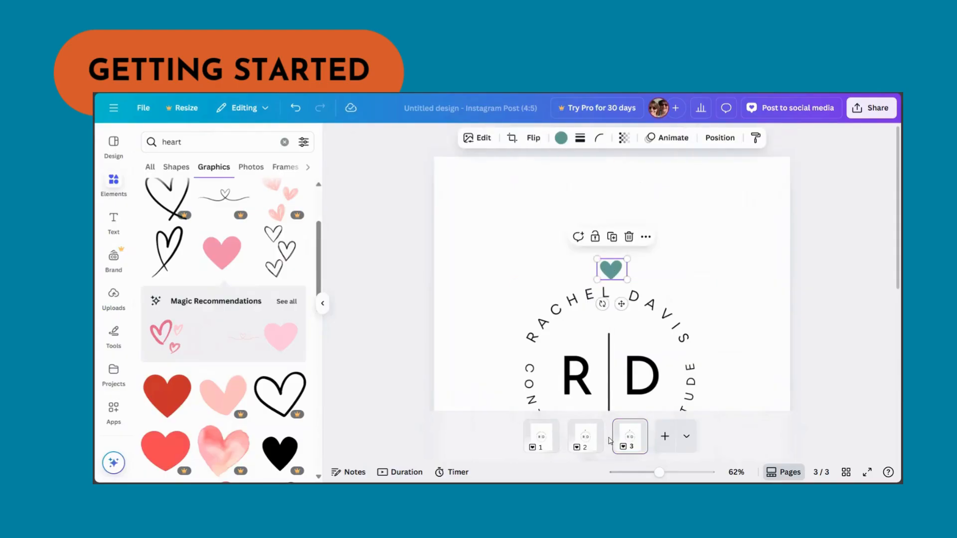
# - Duplicate page 3 and nudge the heart a little further right
pyautogui.click(633, 427)
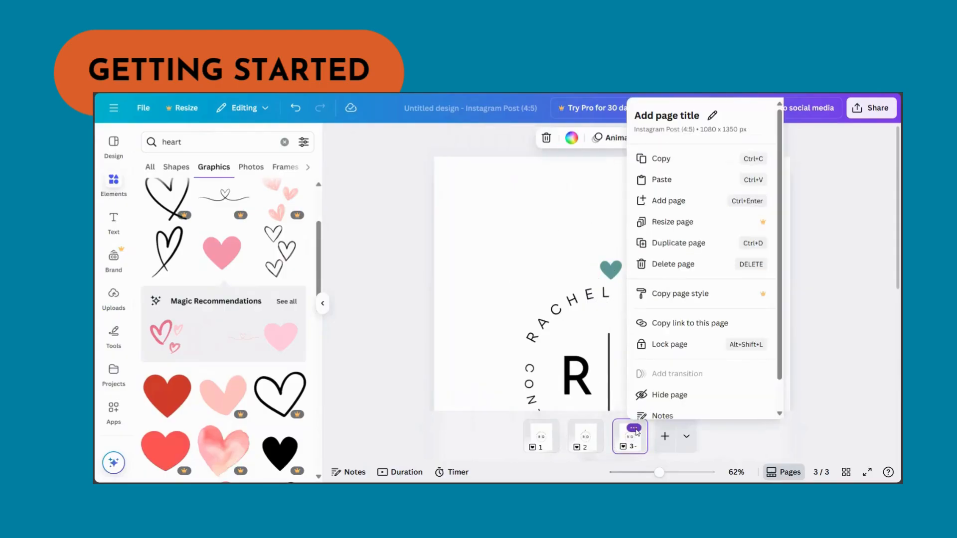
pyautogui.click(668, 245)
pyautogui.moveTo(616, 277); pyautogui.dragTo(626, 277)
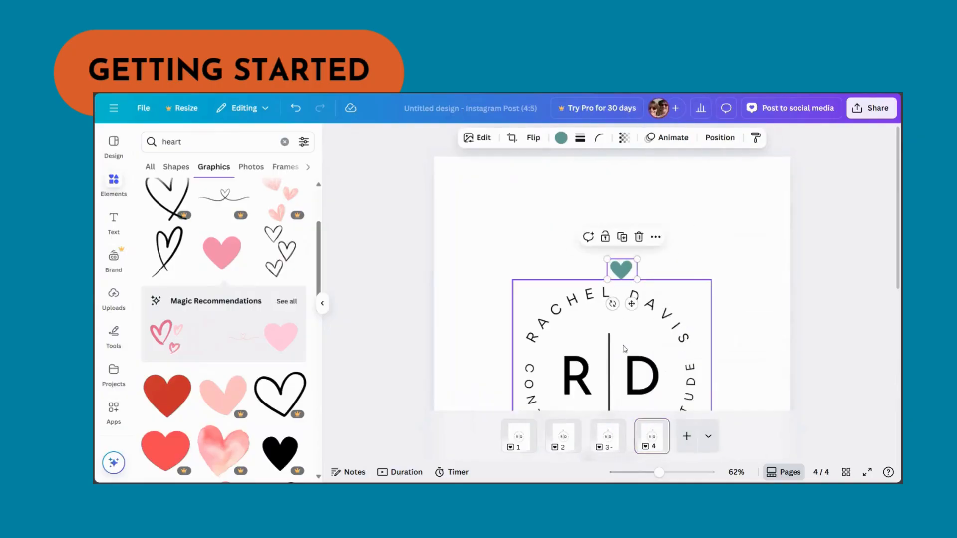
# - Duplicate page 4 and move the heart slightly further right and down
pyautogui.click(656, 429)
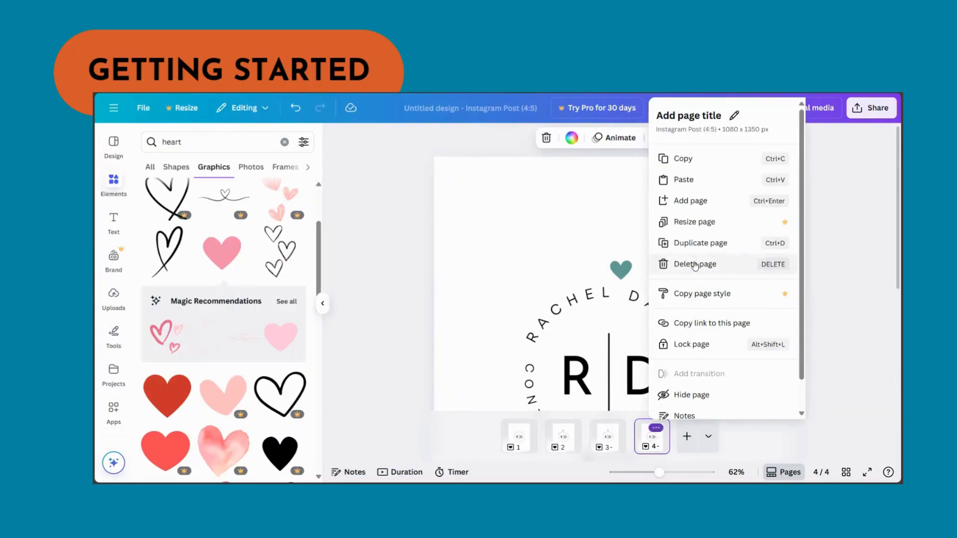
pyautogui.click(695, 244)
pyautogui.moveTo(624, 269); pyautogui.dragTo(631, 275)
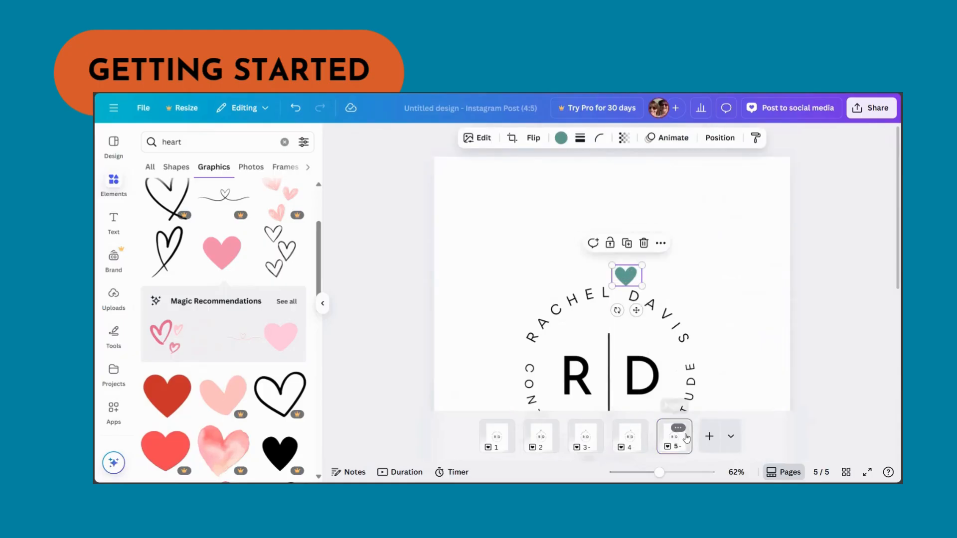
# - Duplicate page 5 and move the heart a little further right
pyautogui.click(680, 429)
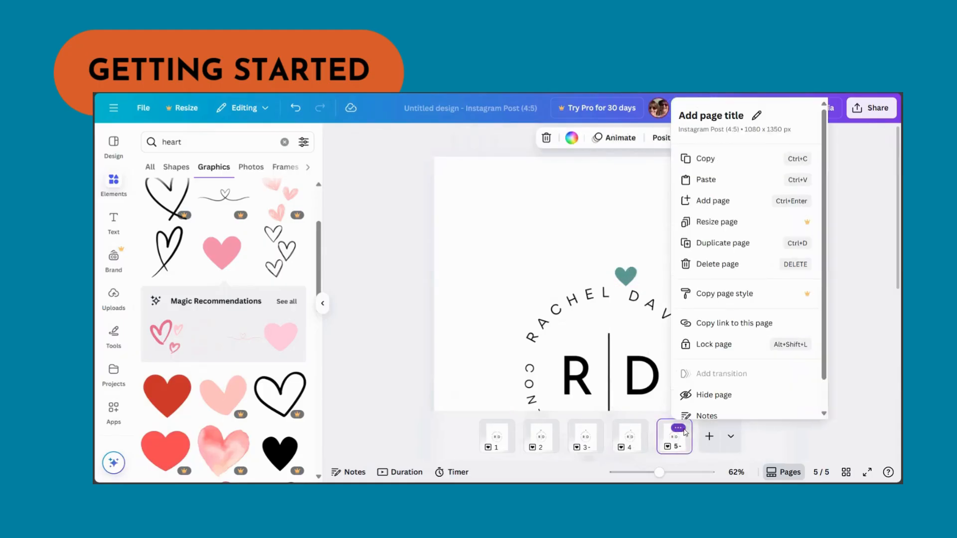
pyautogui.click(724, 243)
pyautogui.moveTo(635, 282); pyautogui.dragTo(646, 281)
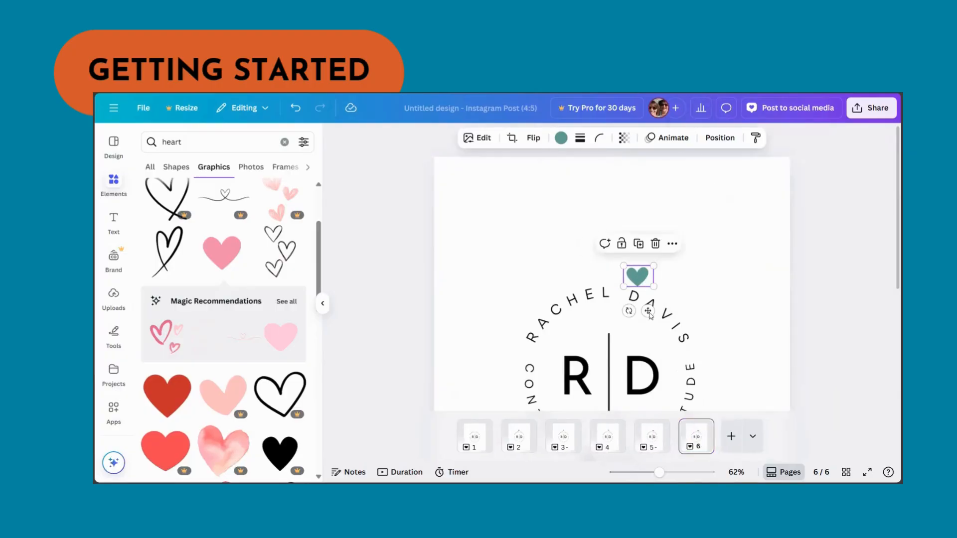
# - Duplicate page 6 and move the heart down onto the logo's arc
pyautogui.click(700, 428)
pyautogui.click(737, 247)
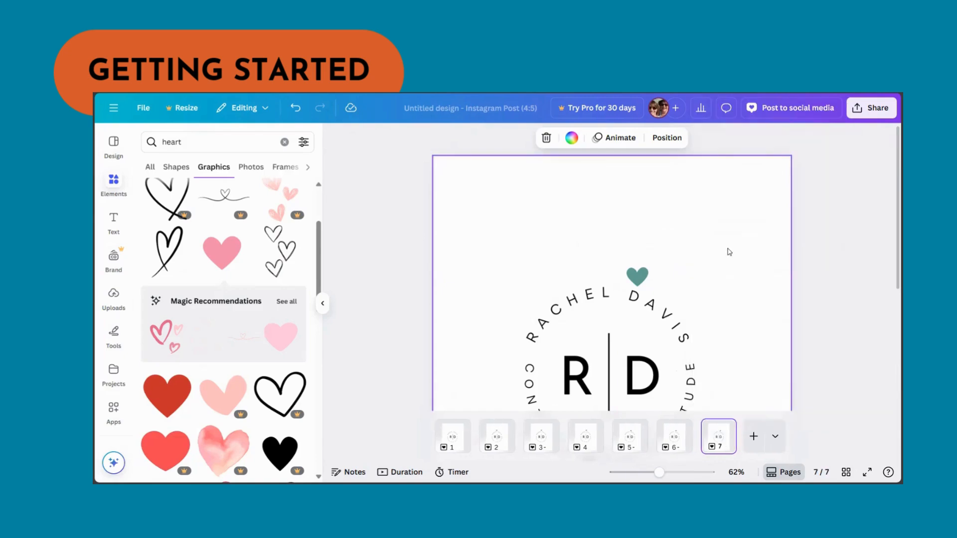
pyautogui.click(643, 275)
pyautogui.moveTo(644, 275); pyautogui.dragTo(650, 313)
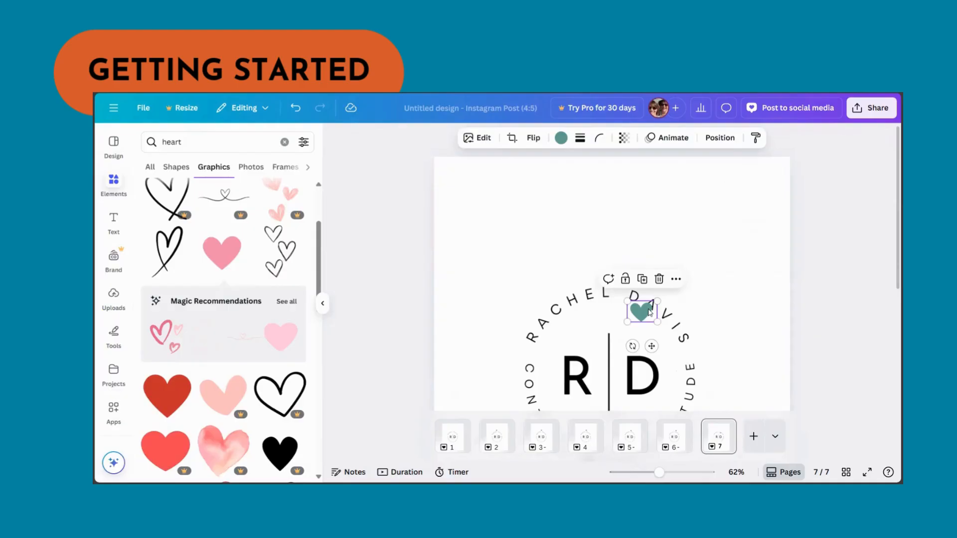
# - Duplicate page 7 and move the heart up and right along the arc
pyautogui.click(723, 427)
pyautogui.click(762, 243)
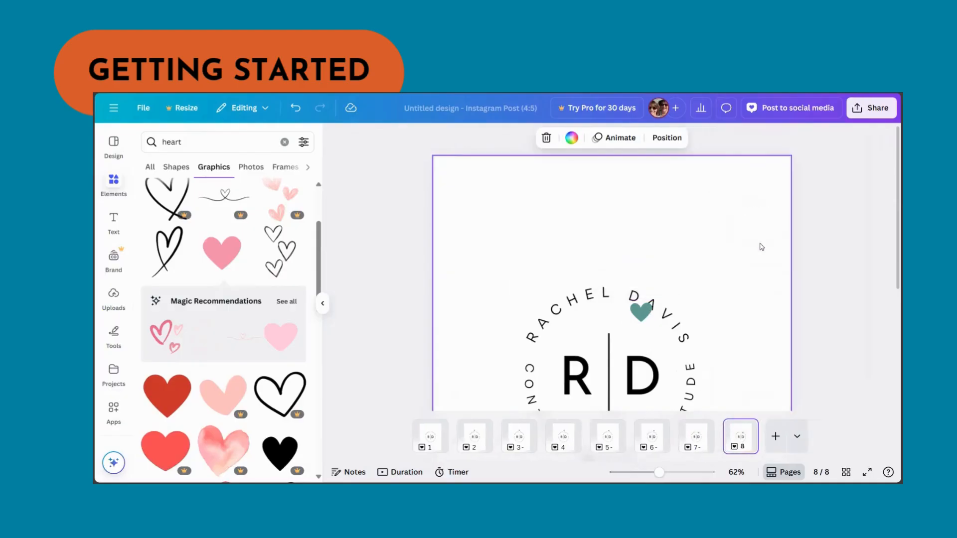
pyautogui.click(643, 312)
pyautogui.moveTo(647, 315); pyautogui.dragTo(665, 294)
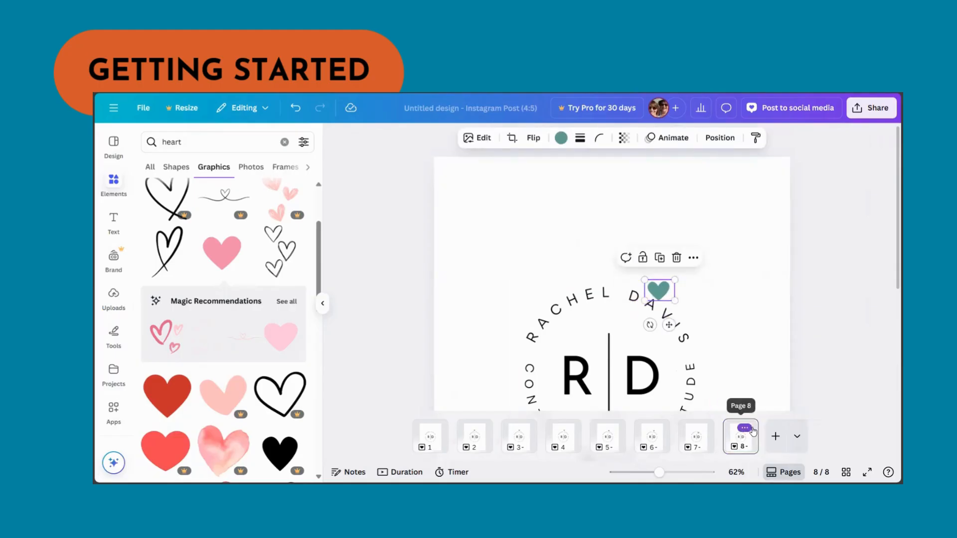
# - Duplicate page 8 and move the heart slightly right and down along the arc
pyautogui.click(745, 427)
pyautogui.click(757, 244)
pyautogui.click(666, 297)
pyautogui.moveTo(667, 298); pyautogui.dragTo(675, 304)
# - Duplicate page 9 and move the heart slightly right and down along the arc
pyautogui.click(763, 428)
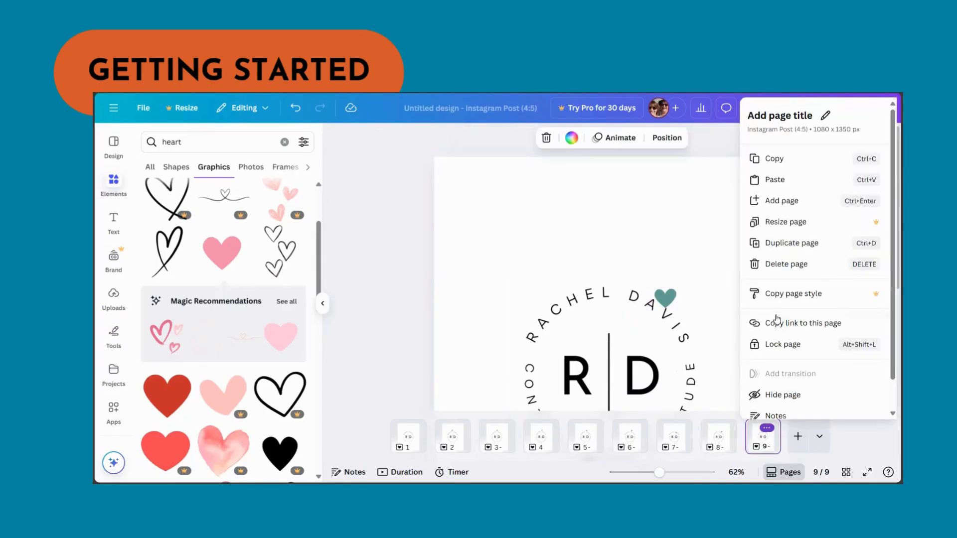
pyautogui.click(785, 248)
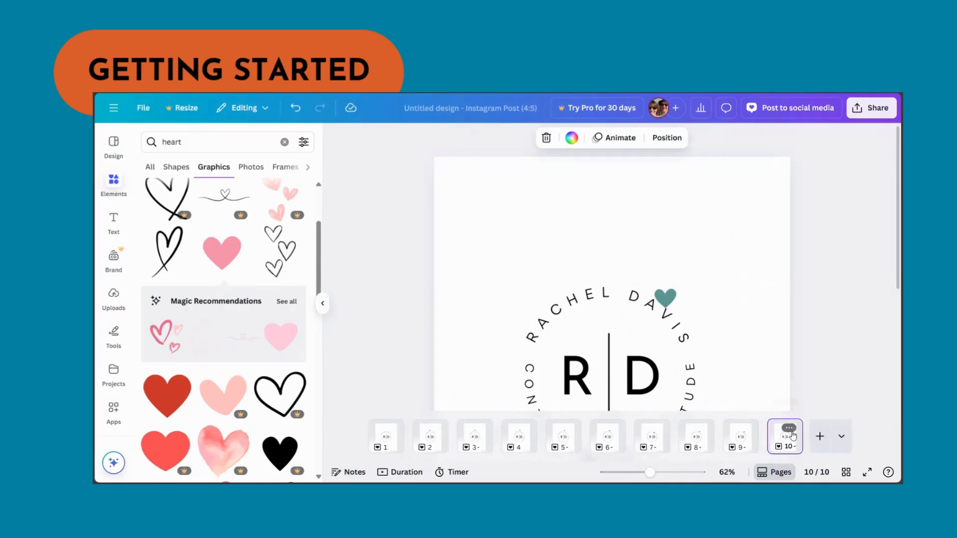
pyautogui.click(672, 300)
pyautogui.moveTo(671, 299); pyautogui.dragTo(679, 304)
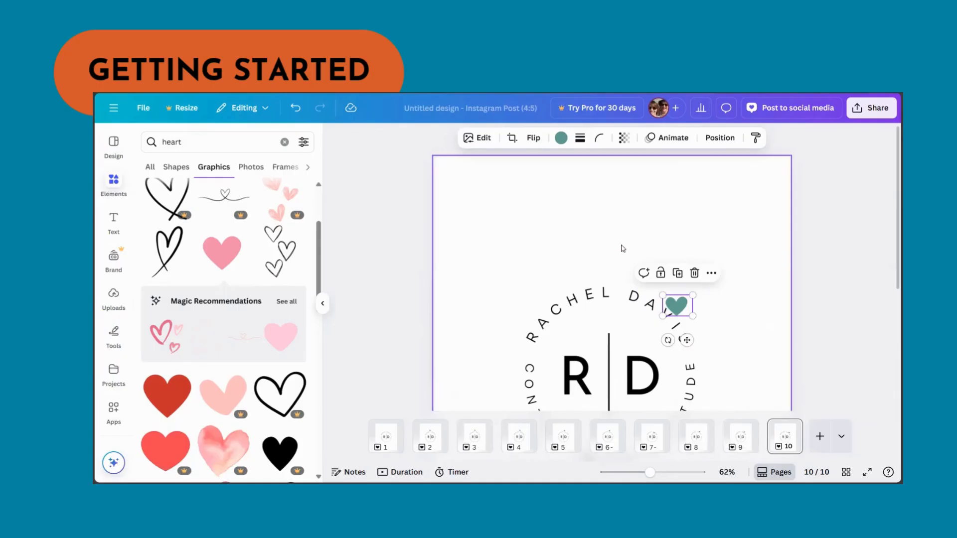
# - Add a Dissolve transition between all pages and preview the animation
pyautogui.scroll(-2, 643, 239)
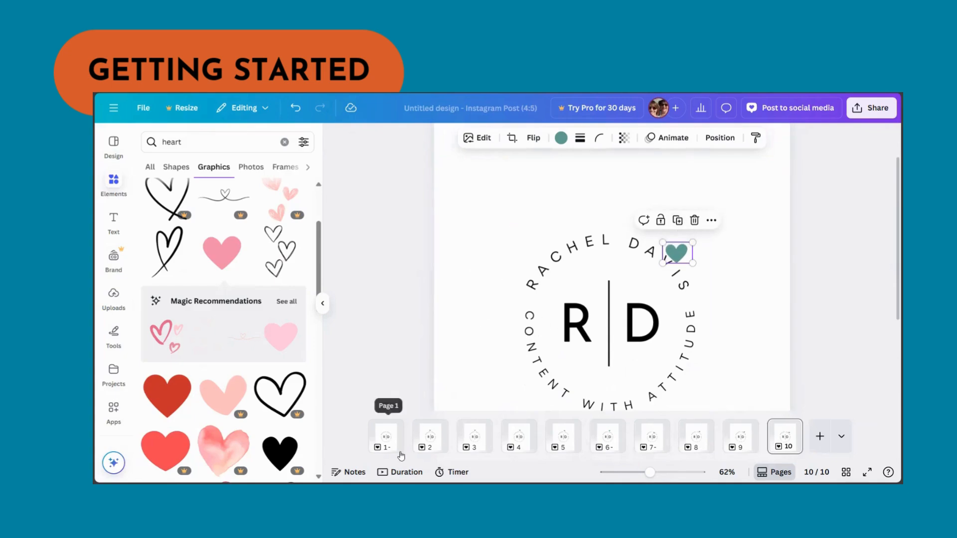
pyautogui.moveTo(407, 446)
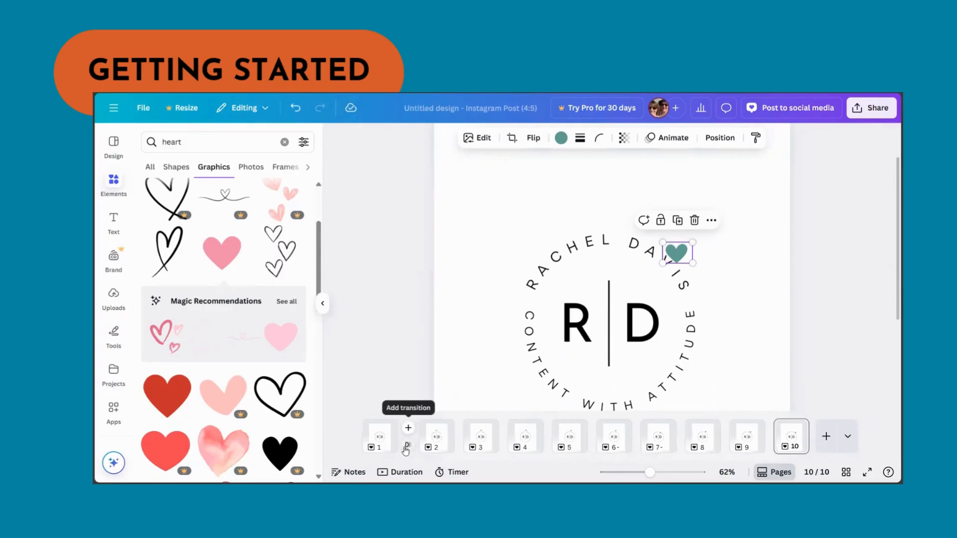
pyautogui.click(407, 447)
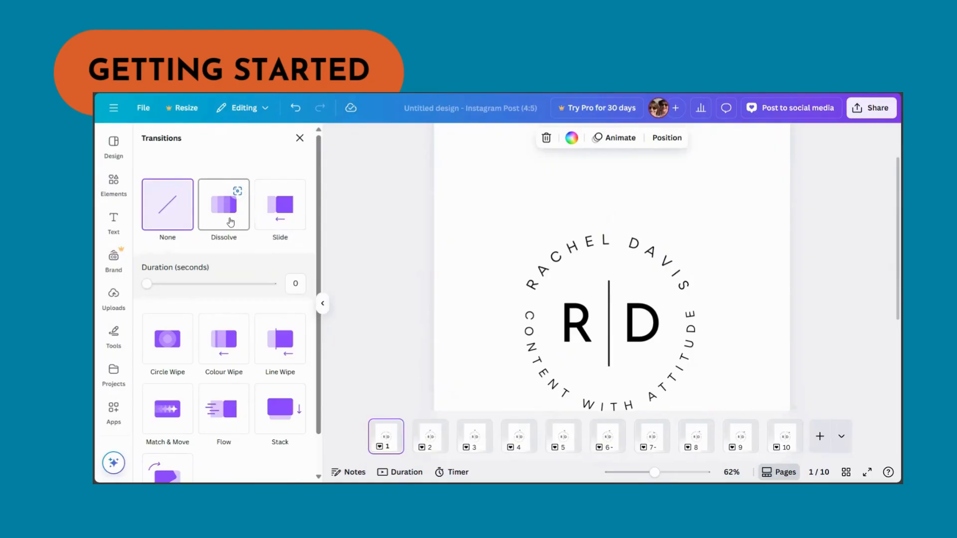
pyautogui.click(230, 223)
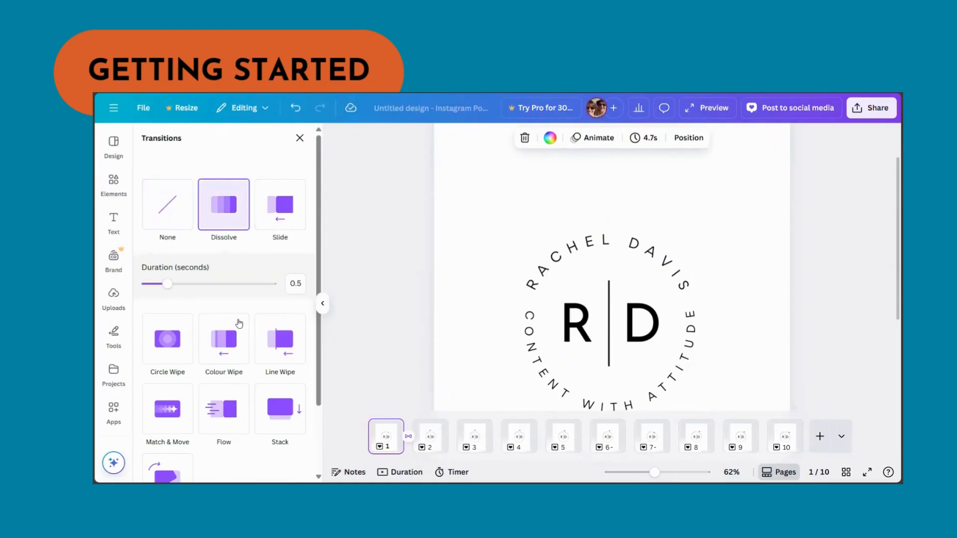
pyautogui.scroll(-2, 225, 375)
pyautogui.click(238, 463)
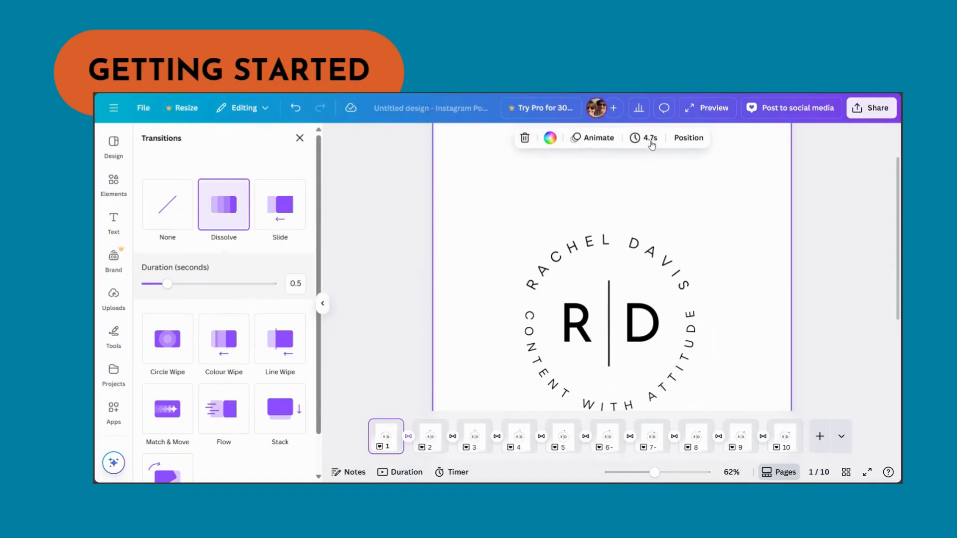
pyautogui.click(717, 109)
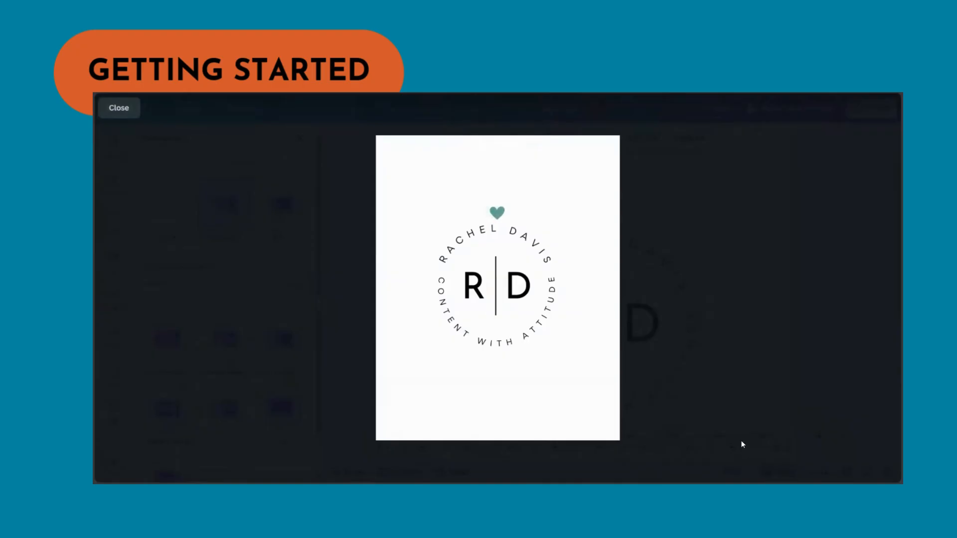
pyautogui.click(120, 109)
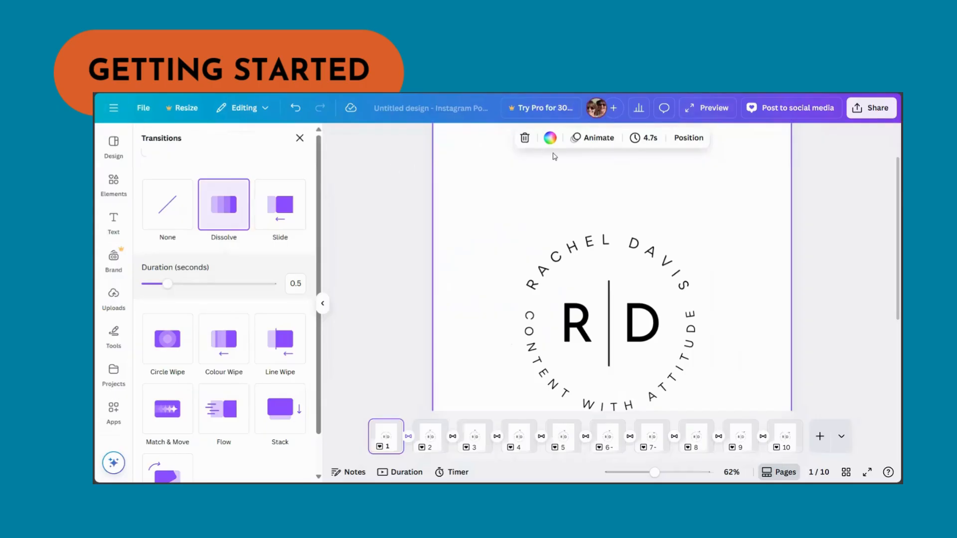
# - Set the timing of all pages to 0.2 seconds and preview the animation again
pyautogui.click(648, 139)
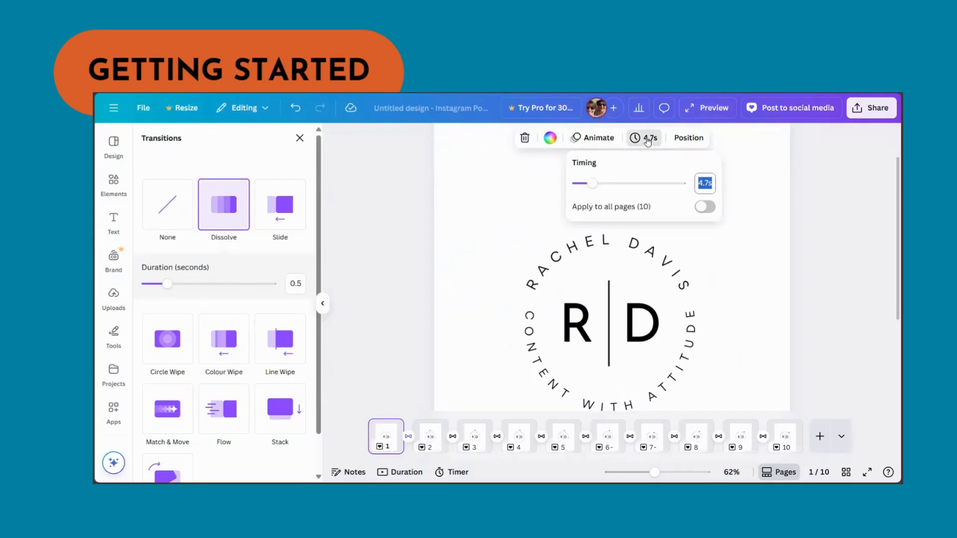
pyautogui.write('0.1')
pyautogui.click(705, 207)
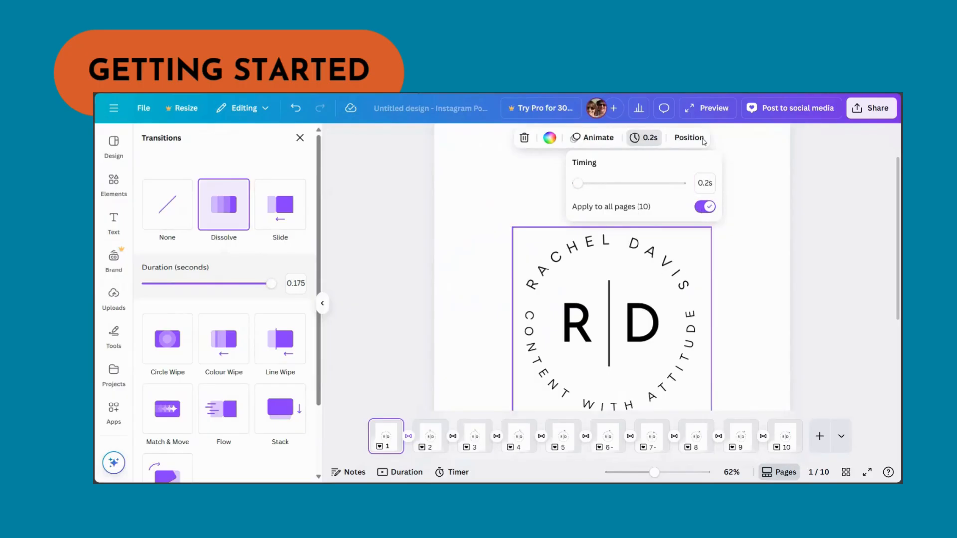
pyautogui.click(713, 108)
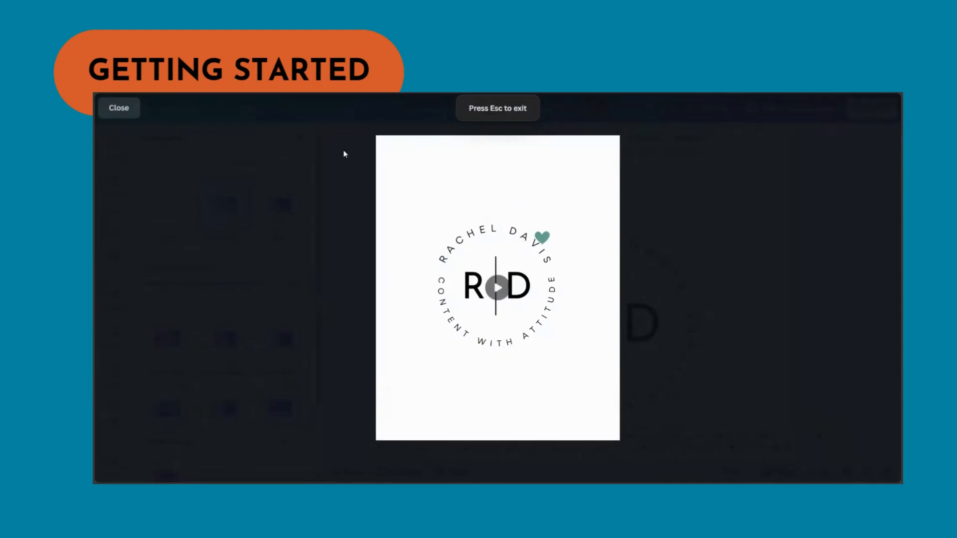
pyautogui.click(130, 114)
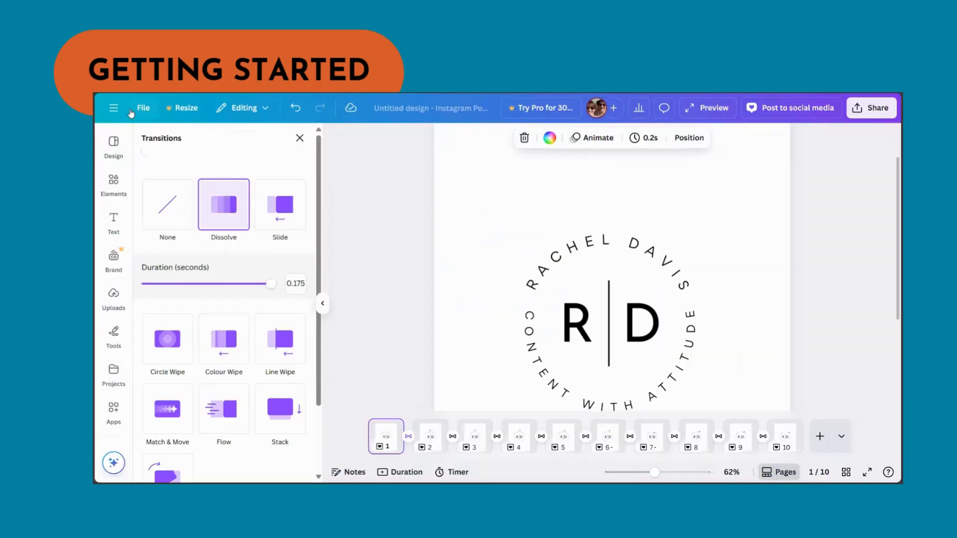